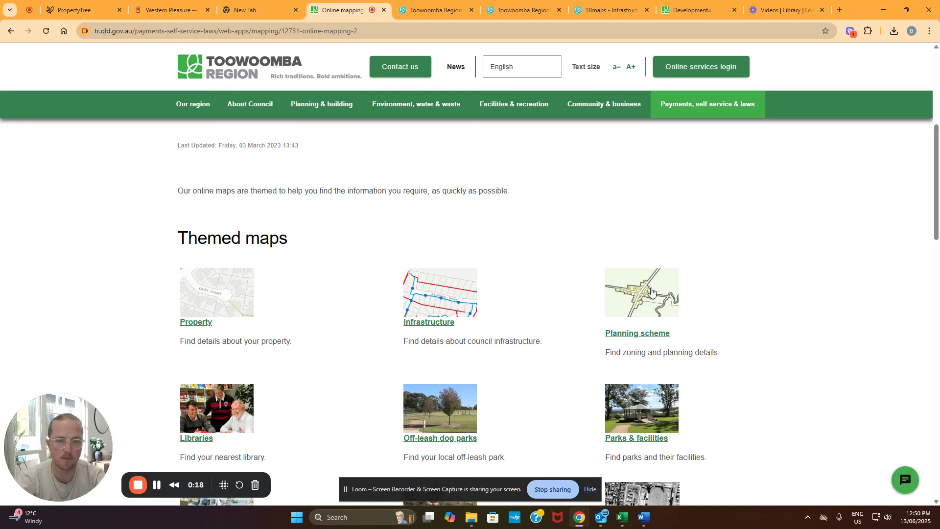
# Step: Look through the council's themed maps to find the property, infrastructure, planning scheme and FRIP maps
pyautogui.scroll(-5, 647, 294)
pyautogui.scroll(-1, 568, 316)
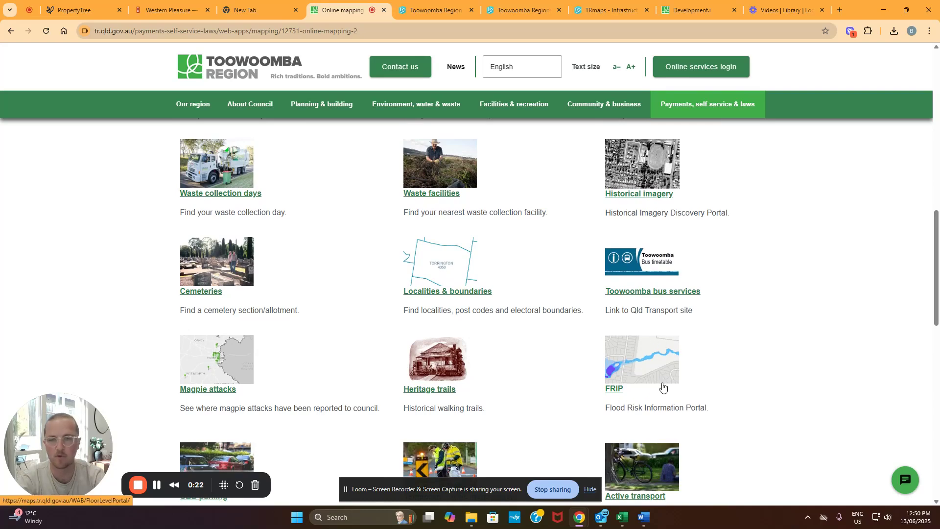
pyautogui.scroll(5, 661, 386)
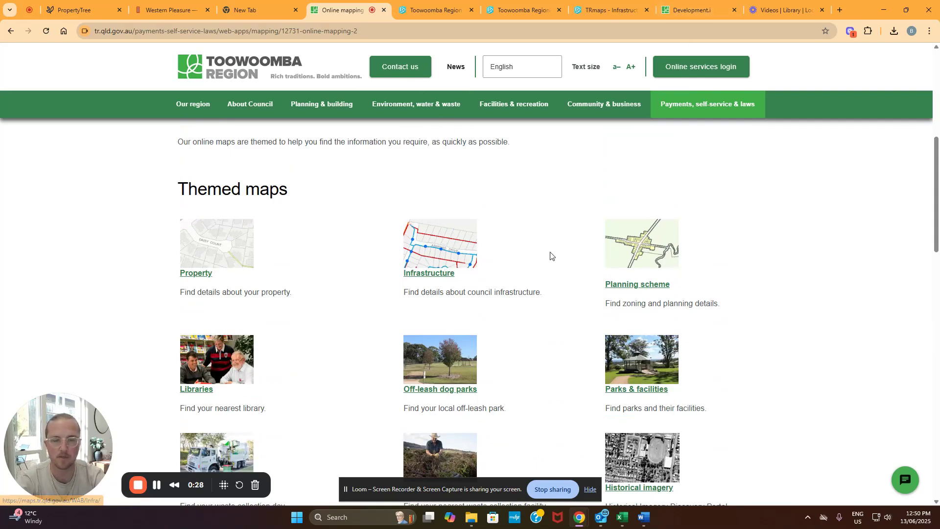
# Step: Switch to the Flood Risk Information Portal and examine the flood risk categories along the creeks through Toowoomba
pyautogui.click(440, 8)
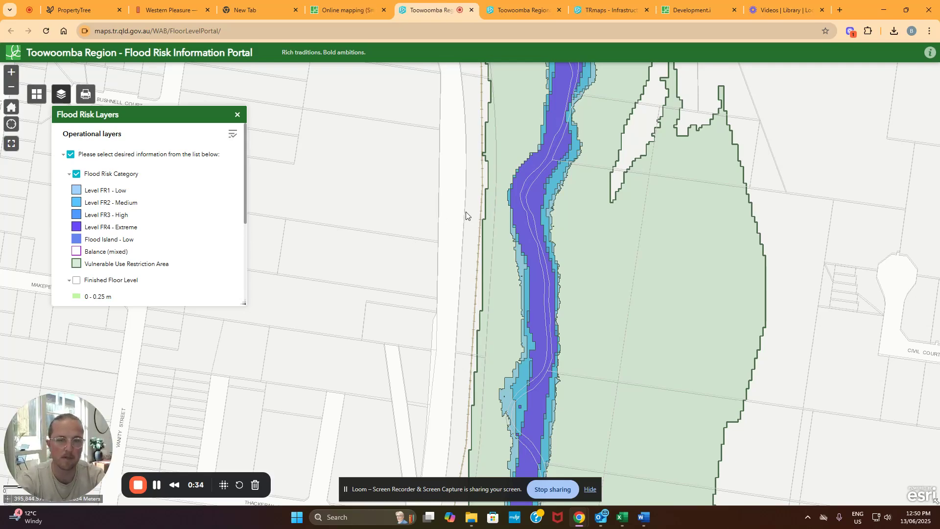
pyautogui.scroll(-1, 465, 215)
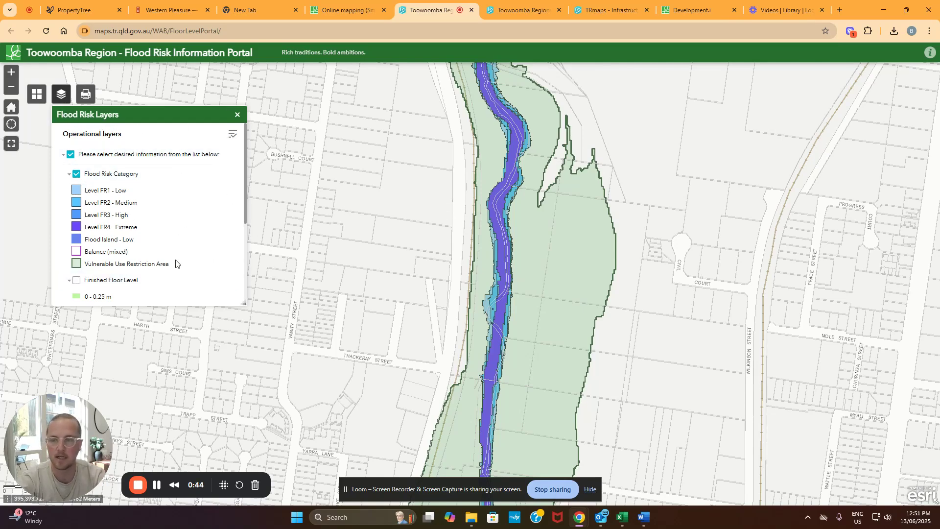
pyautogui.scroll(-3, 530, 259)
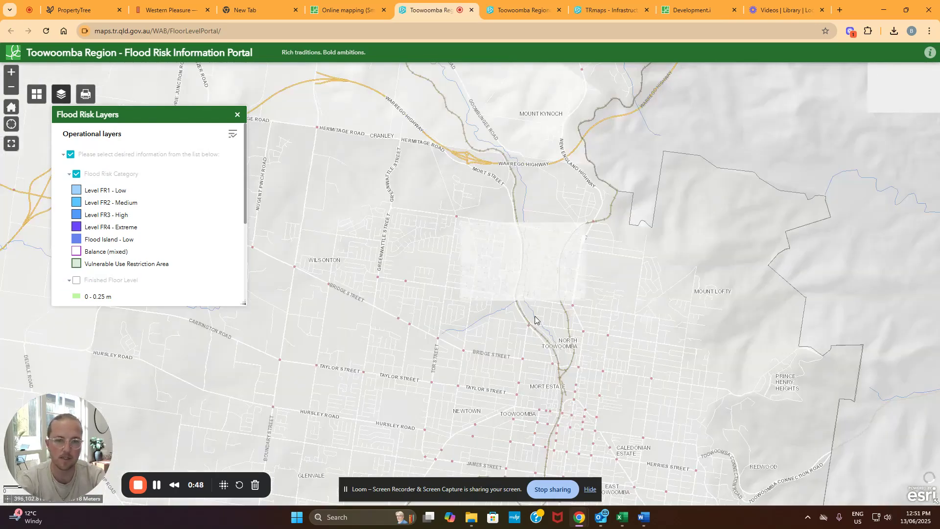
pyautogui.moveTo(516, 327); pyautogui.dragTo(549, 208)
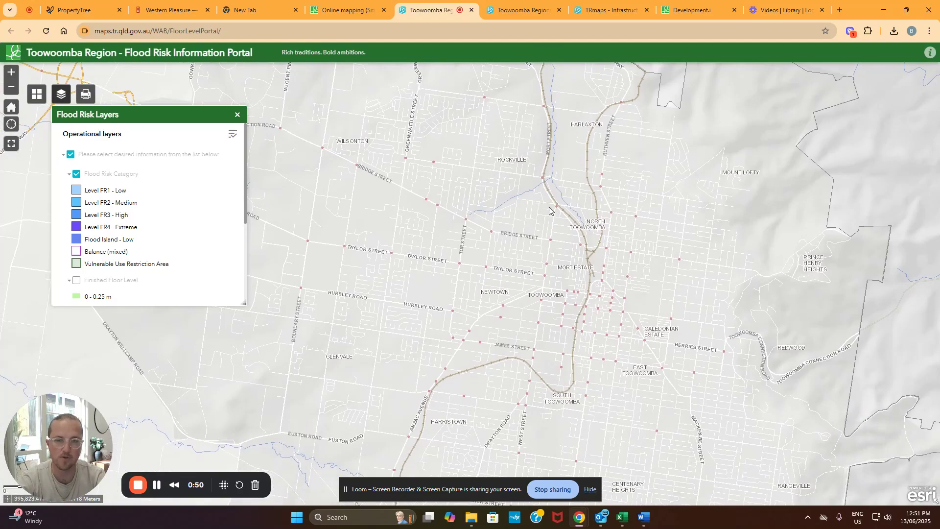
pyautogui.scroll(3, 463, 217)
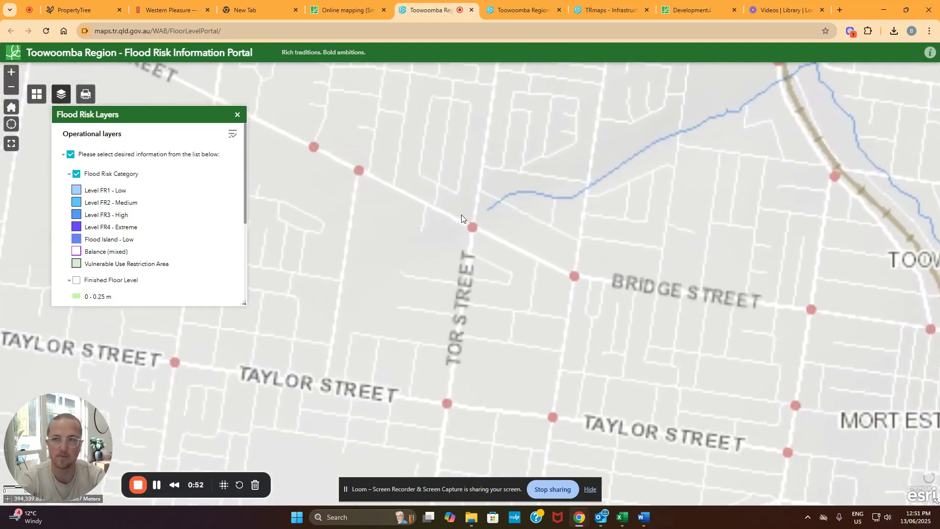
pyautogui.scroll(1, 505, 204)
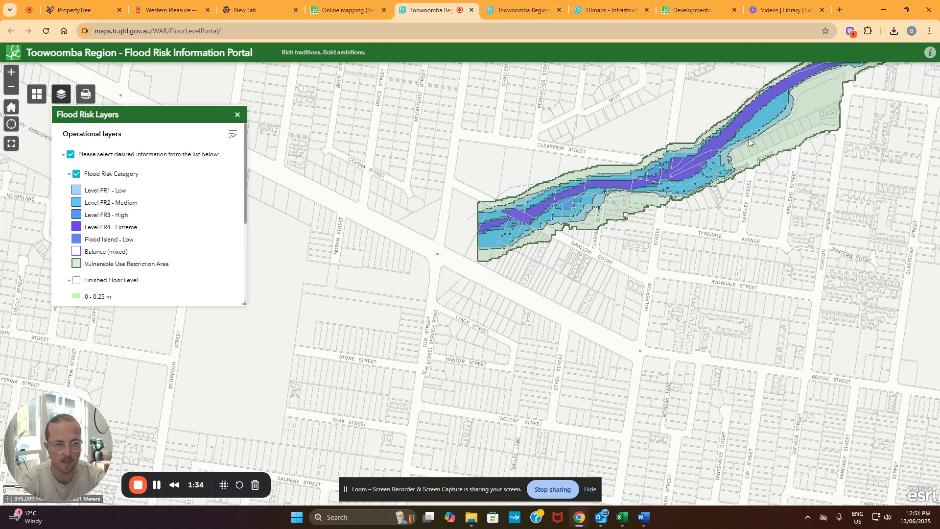
pyautogui.moveTo(746, 204); pyautogui.dragTo(513, 320)
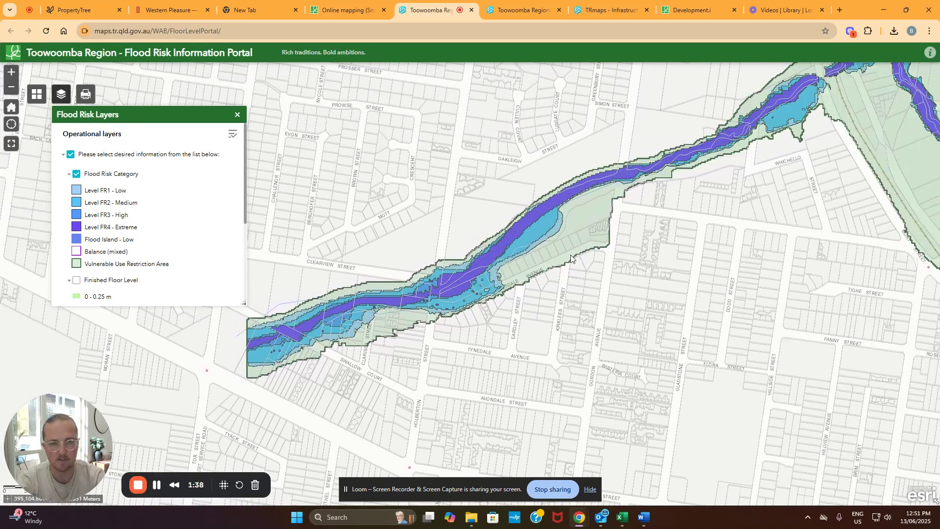
pyautogui.moveTo(752, 155); pyautogui.dragTo(500, 196)
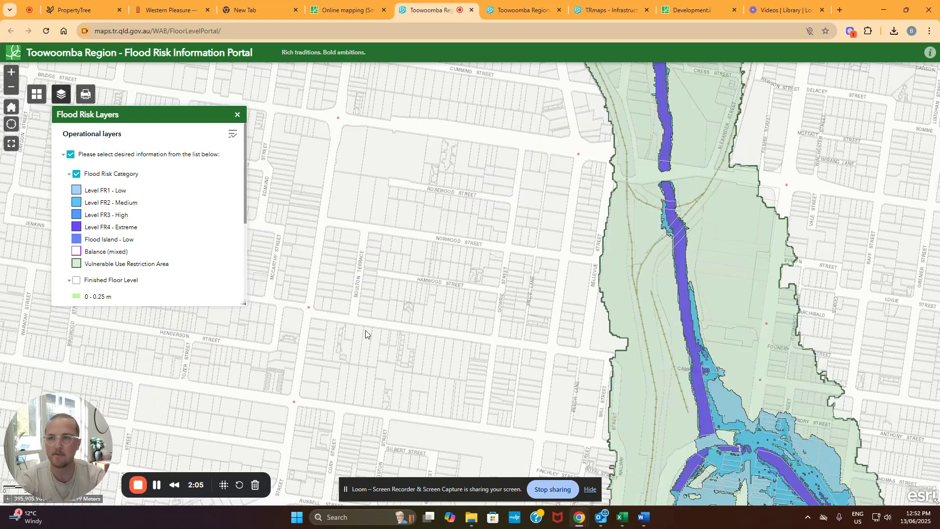
# Step: Switch to the Toowoomba Regional Planning Scheme map and display the Land Use Zones with the Overlays layer turned off
pyautogui.click(521, 10)
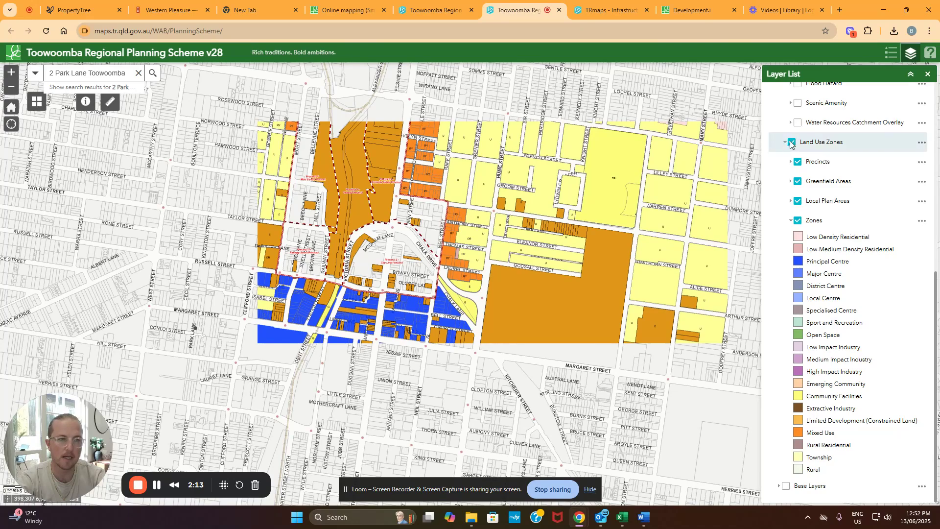
pyautogui.click(790, 143)
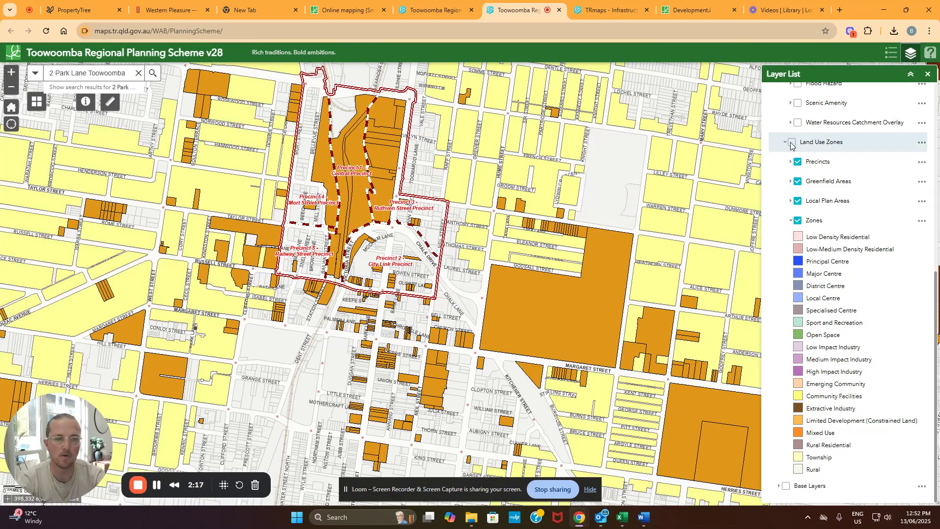
pyautogui.scroll(7, 798, 152)
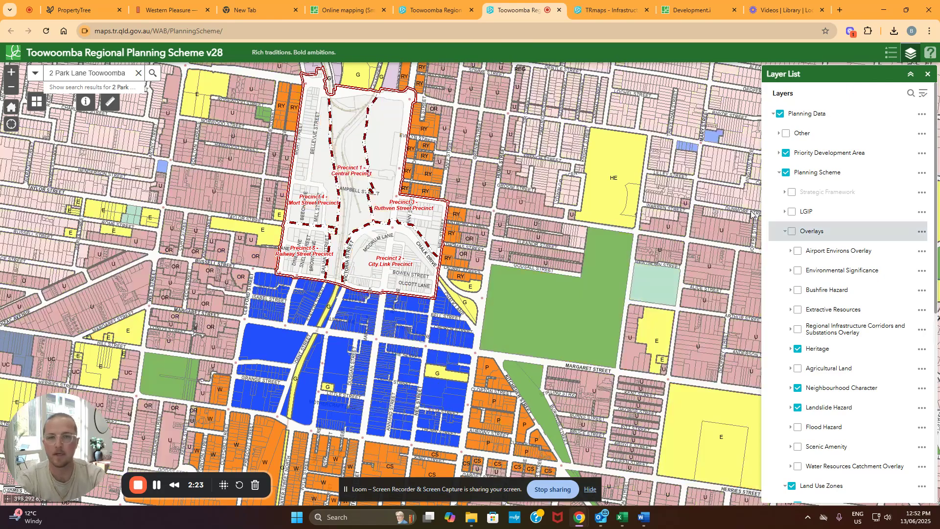
# Step: Collapse the Planning Data layer group and inspect the zoning south of the city centre around James Street
pyautogui.click(773, 114)
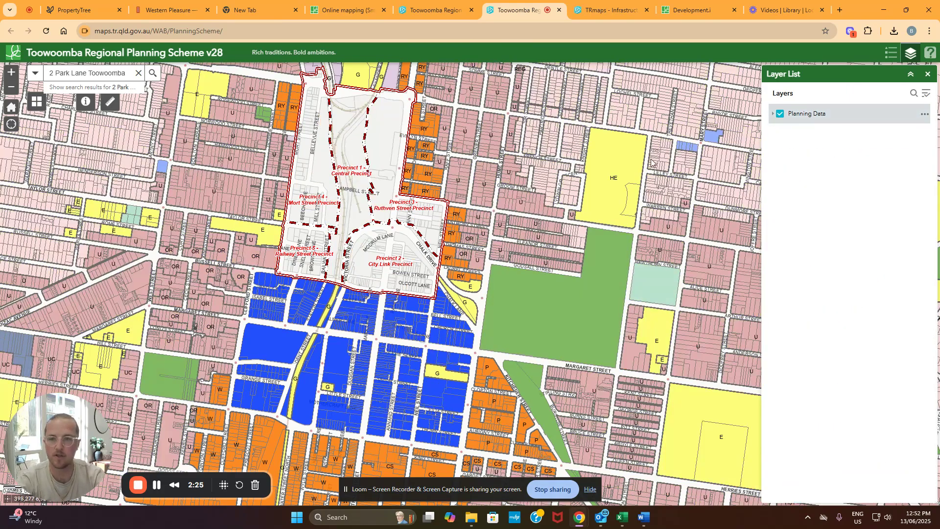
pyautogui.scroll(-3, 489, 282)
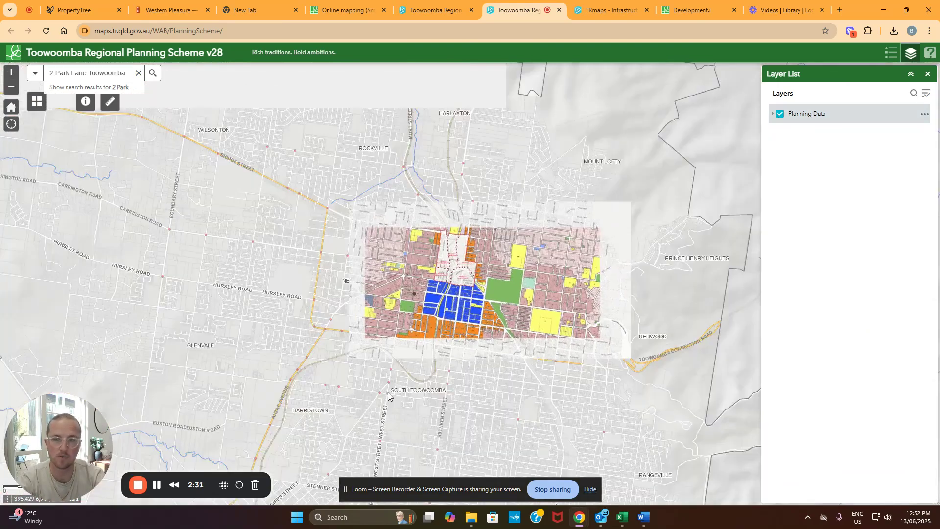
pyautogui.moveTo(472, 362); pyautogui.dragTo(461, 254)
pyautogui.scroll(2, 462, 253)
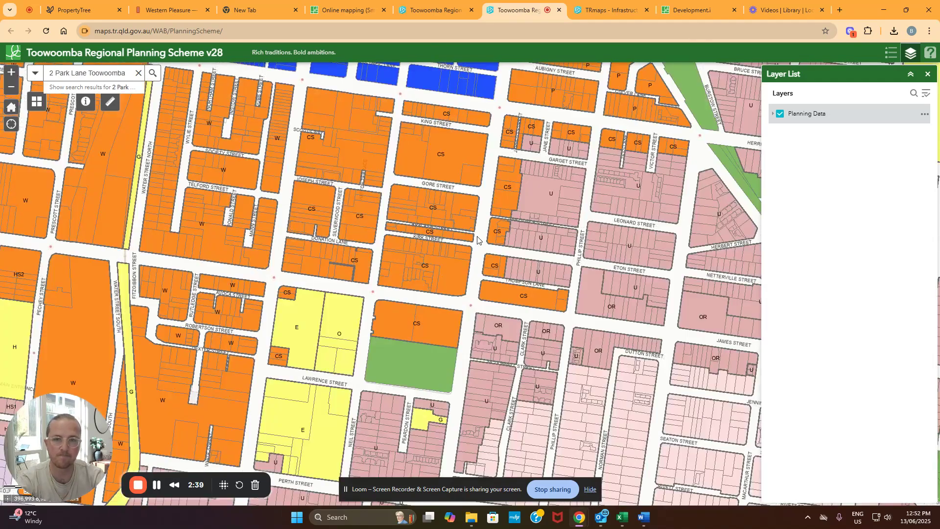
# Step: Expand Planning Data with the Overlays sublayers collapsed, and toggle Land Use Zones off and back on to compare the map
pyautogui.click(774, 116)
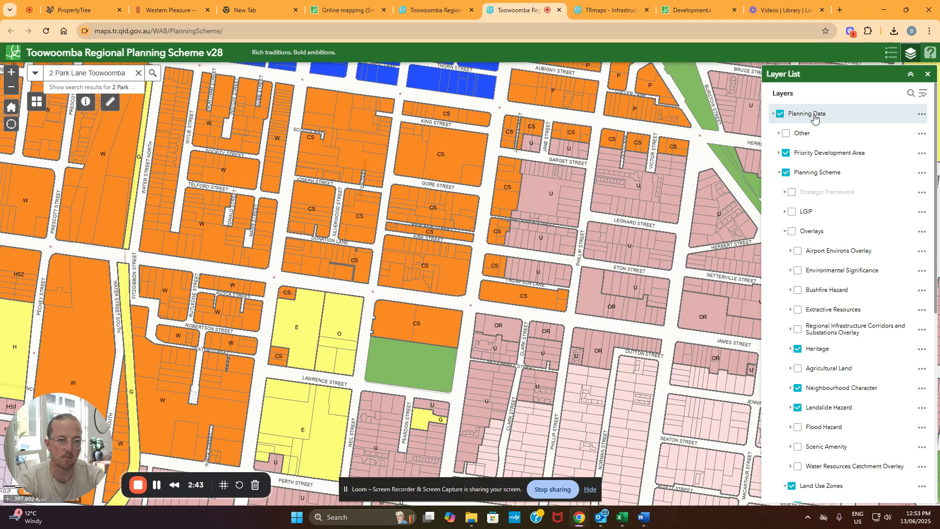
pyautogui.click(778, 174)
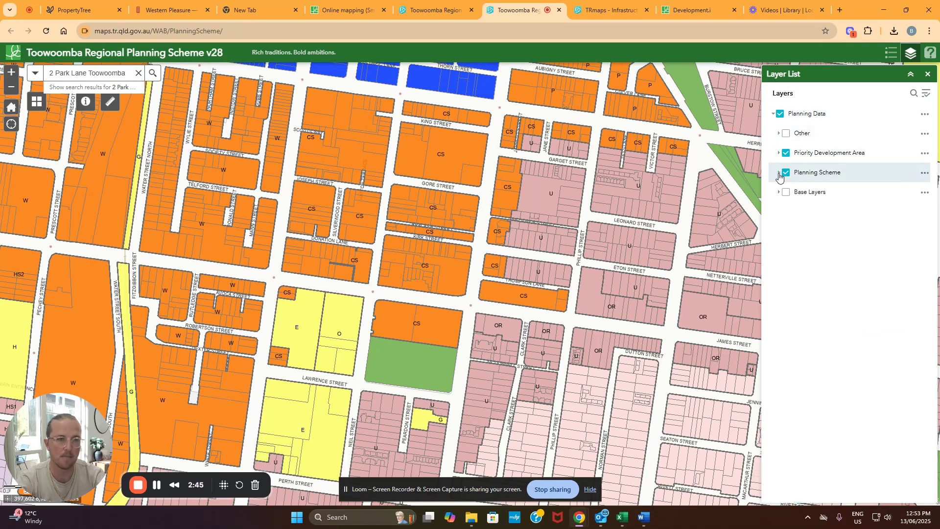
pyautogui.click(779, 173)
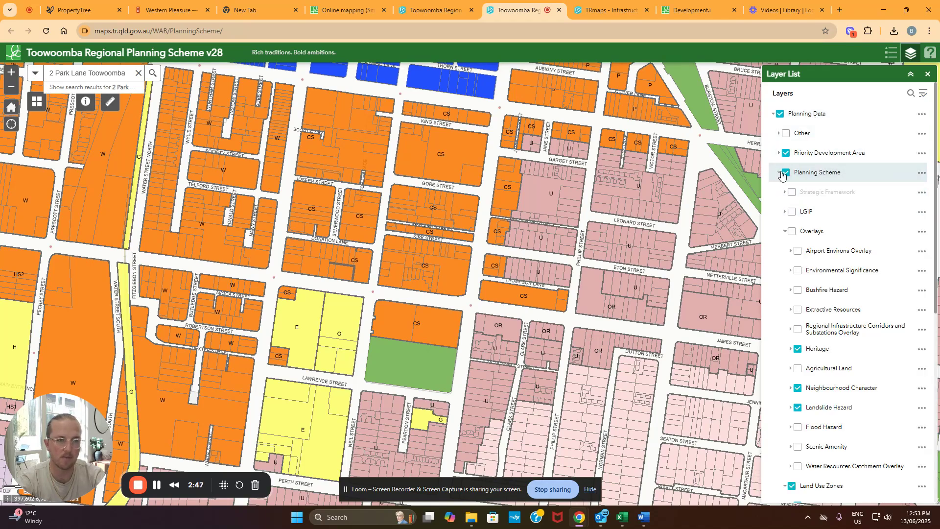
pyautogui.click(785, 231)
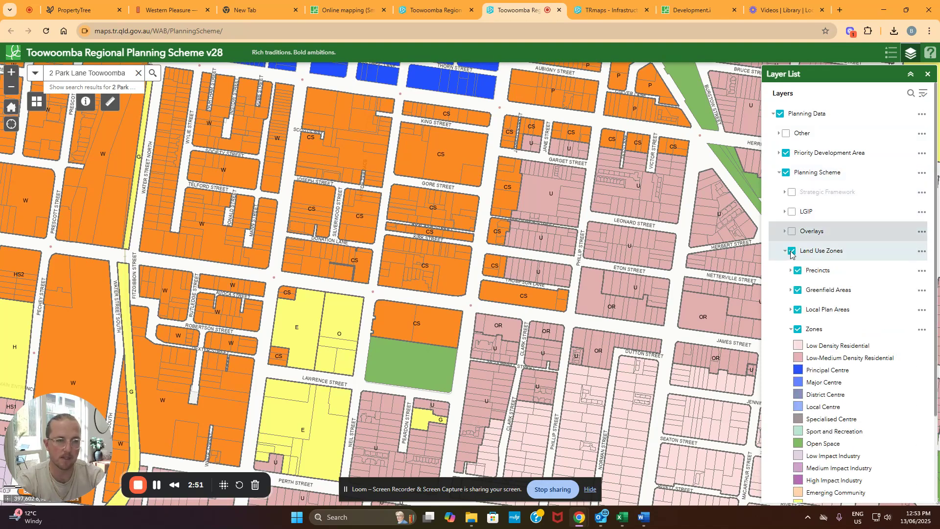
pyautogui.click(791, 251)
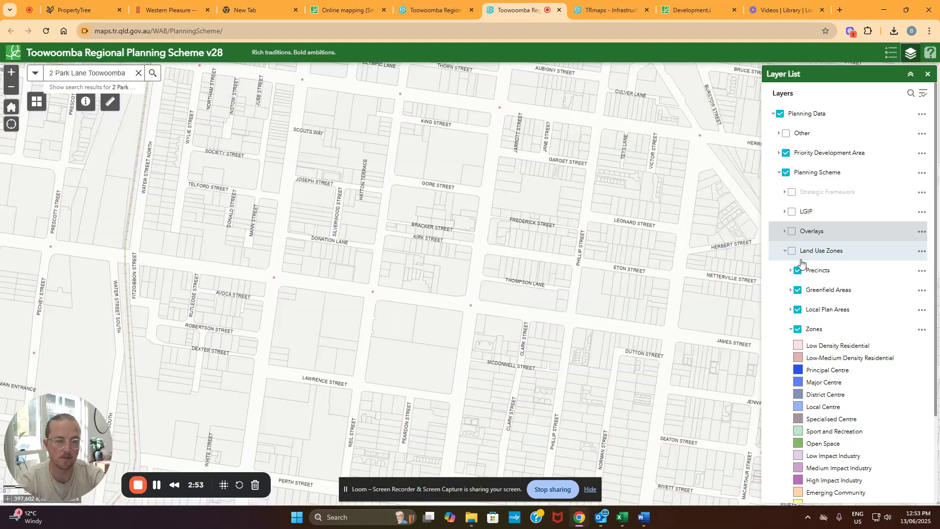
pyautogui.click(792, 251)
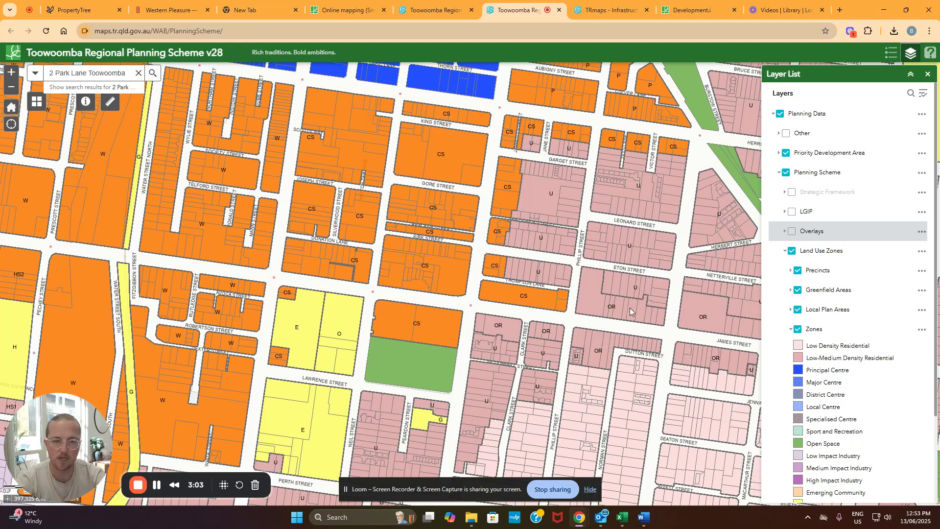
# Step: Examine the zoning around Norman Street south of James Street and around Anzac Avenue and Taylor Street against the zone legend
pyautogui.moveTo(641, 363); pyautogui.dragTo(612, 335)
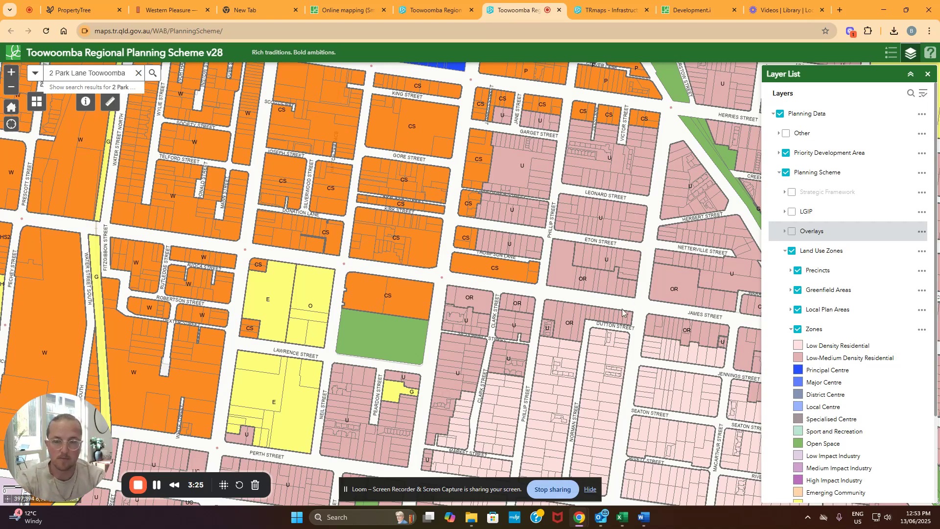
pyautogui.scroll(2, 621, 350)
pyautogui.moveTo(620, 324); pyautogui.dragTo(614, 204)
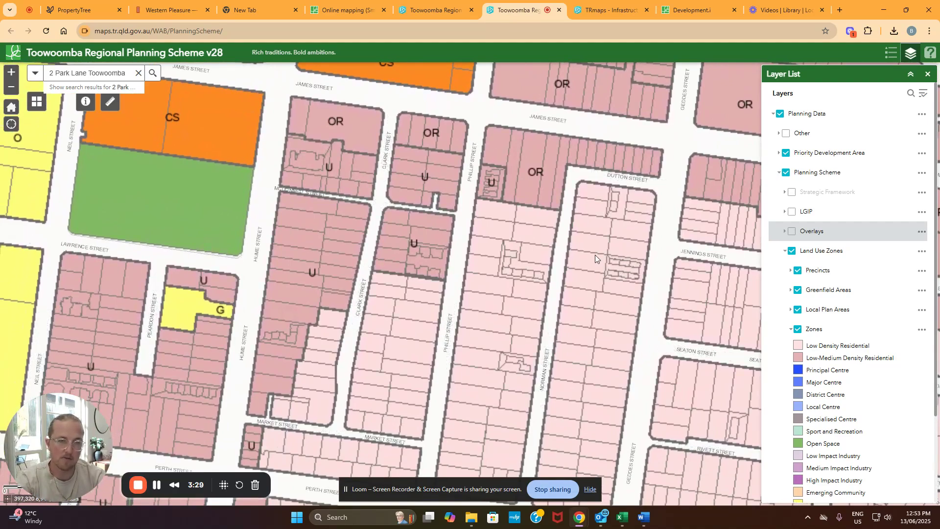
pyautogui.moveTo(584, 304); pyautogui.dragTo(571, 273)
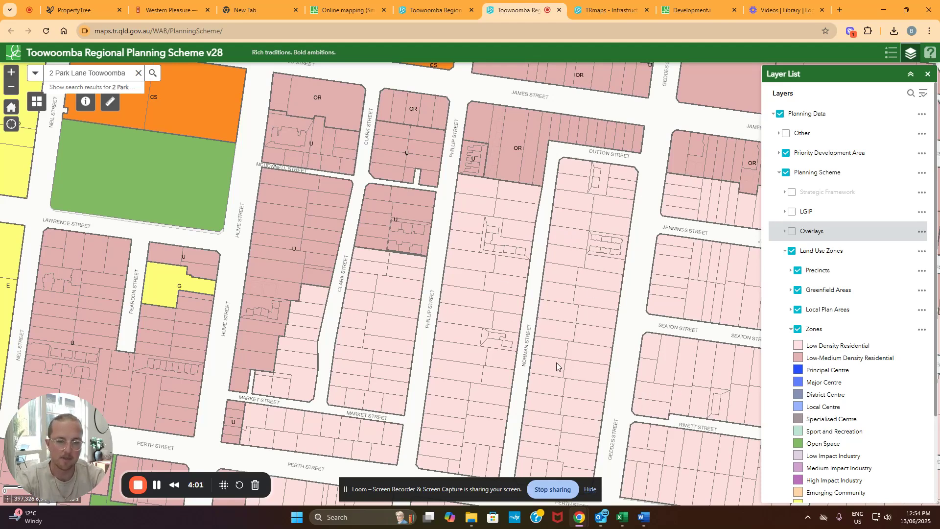
pyautogui.scroll(-1, 506, 327)
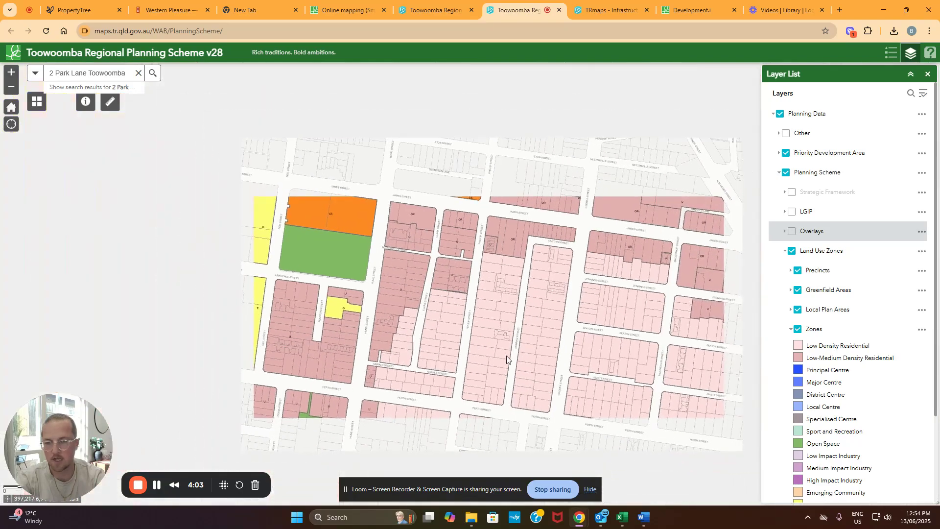
pyautogui.moveTo(505, 355); pyautogui.dragTo(518, 307)
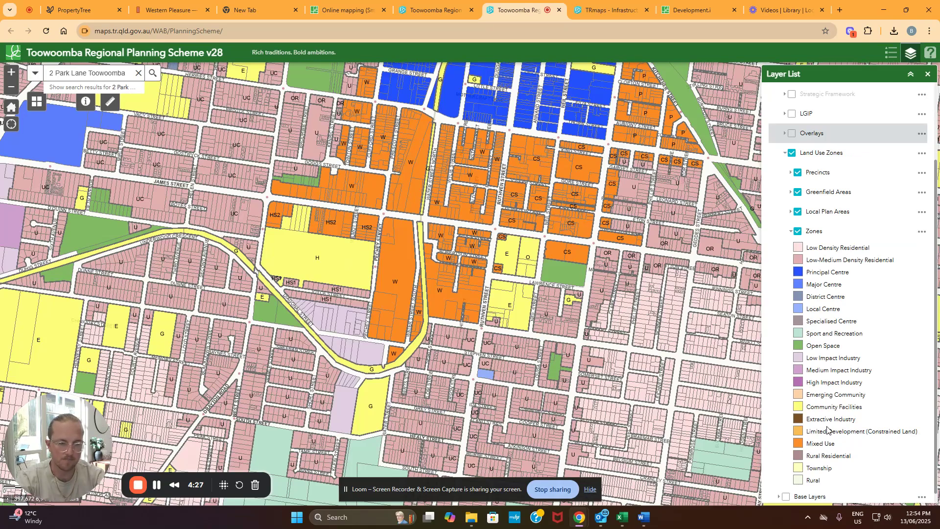
pyautogui.moveTo(528, 176); pyautogui.dragTo(555, 345)
pyautogui.moveTo(292, 143); pyautogui.dragTo(438, 303)
pyautogui.scroll(1, 440, 303)
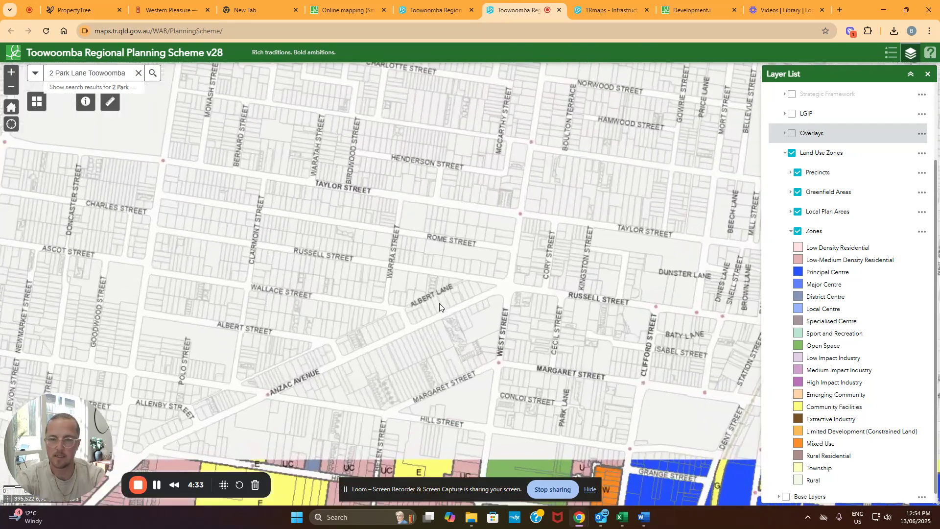
# Step: Collapse the Zones legend and turn on the Overlays layer with its sublayers listed
pyautogui.click(790, 231)
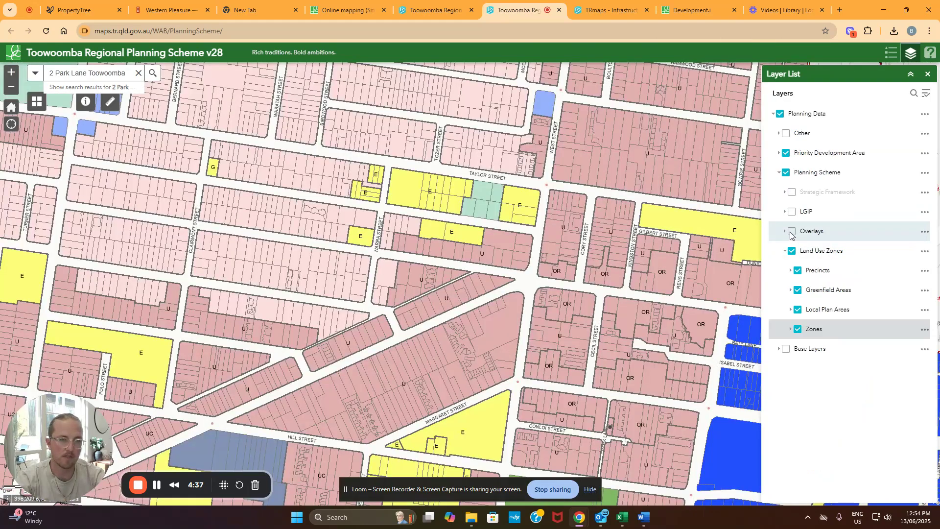
pyautogui.click(792, 232)
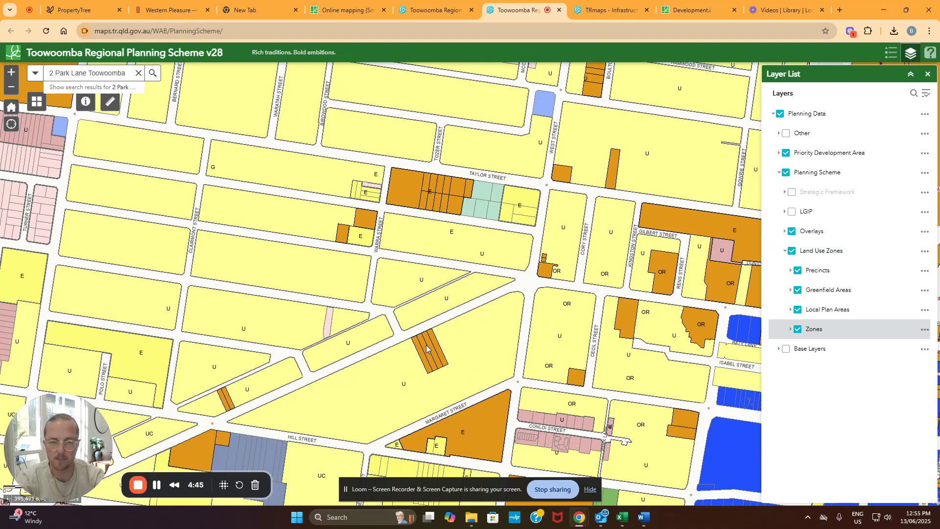
pyautogui.click(785, 232)
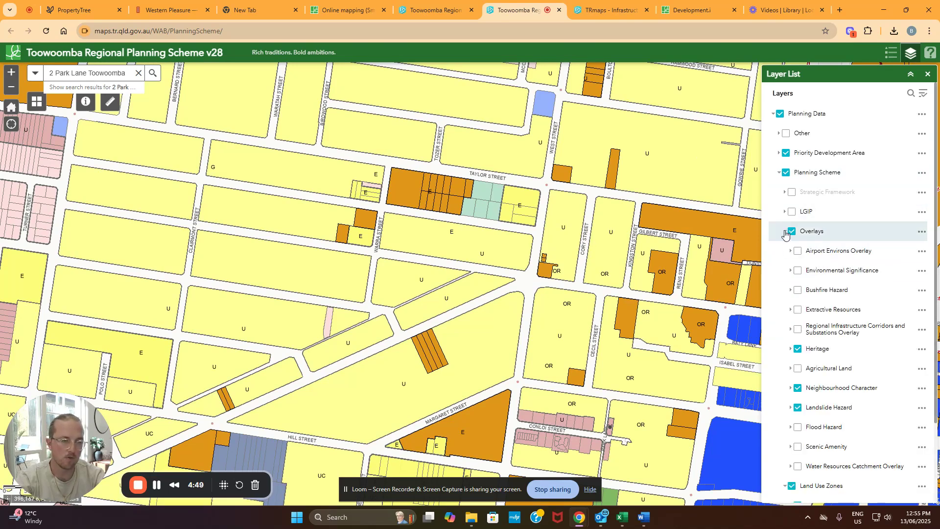
# Step: Toggle the Neighbourhood Character overlay off and back on, and inspect its coverage north of Taylor Street
pyautogui.scroll(-2, 786, 242)
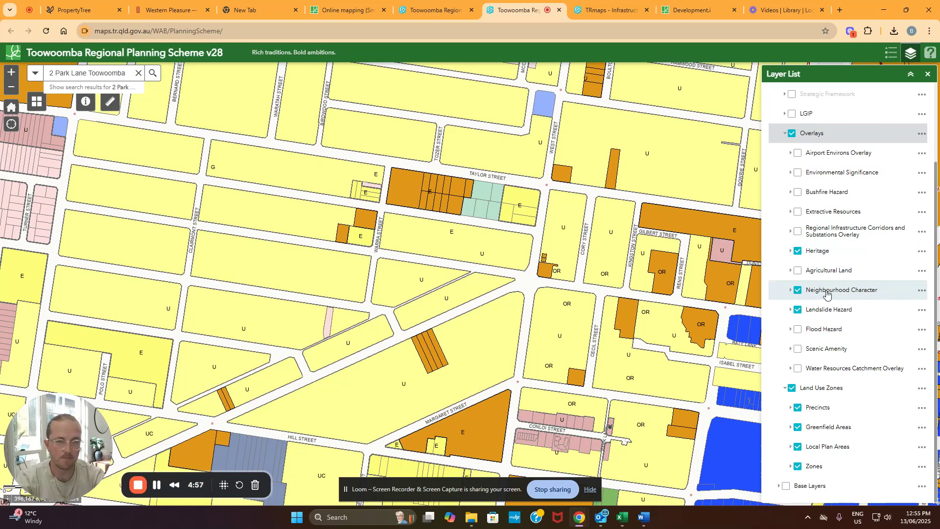
pyautogui.click(798, 291)
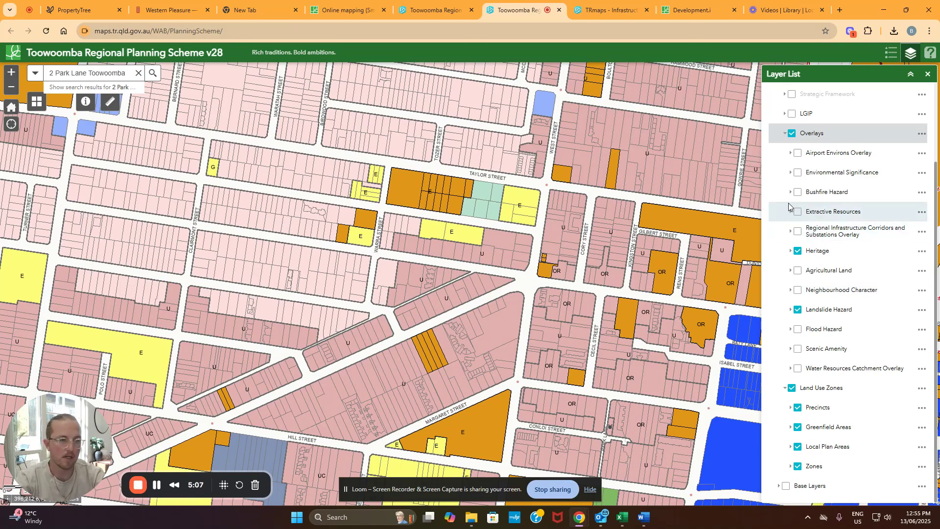
pyautogui.click(798, 290)
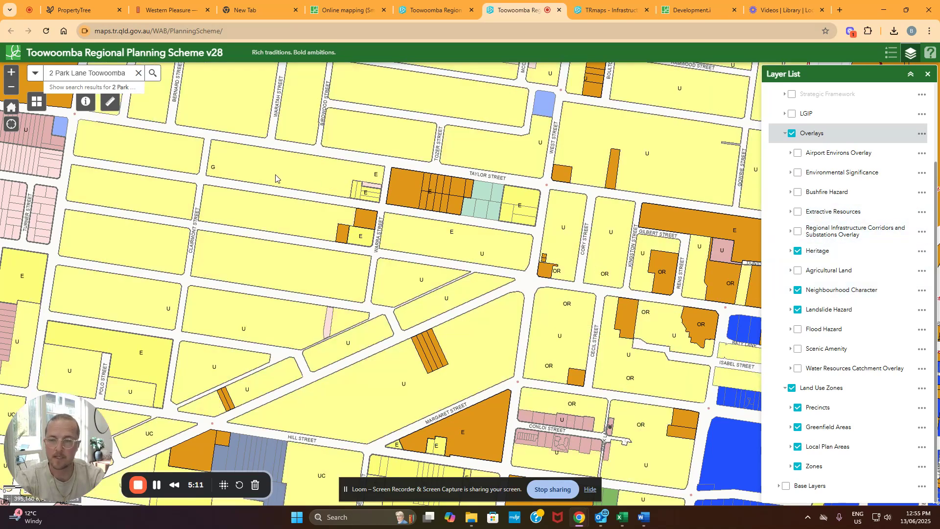
pyautogui.moveTo(270, 183); pyautogui.dragTo(310, 318)
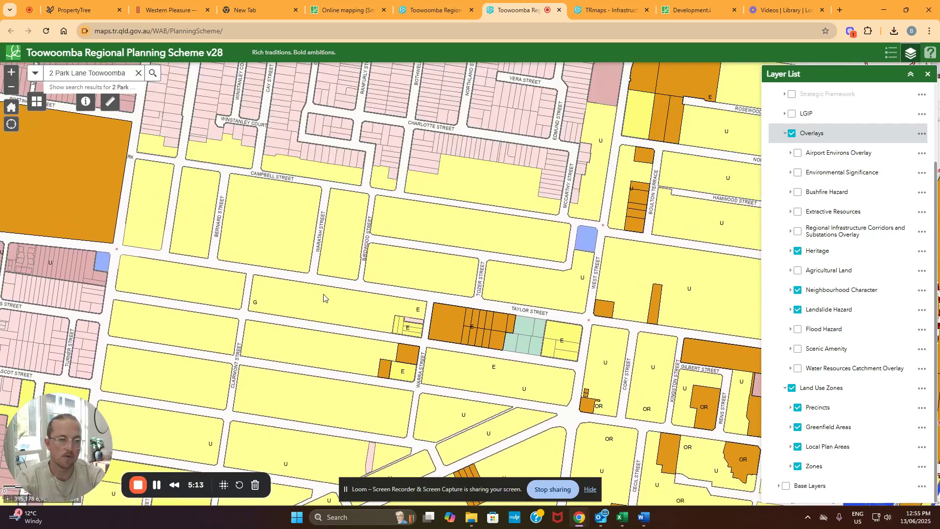
# Step: Examine the zoned blocks around Campbell, Henderson and Taylor Streets and the area farther north around Fanny Street
pyautogui.moveTo(382, 262); pyautogui.dragTo(462, 255)
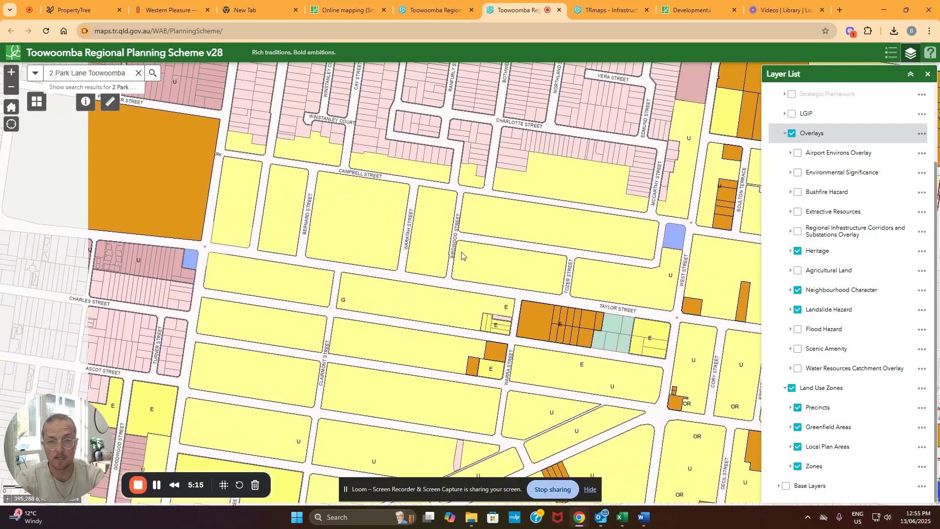
pyautogui.scroll(1, 473, 258)
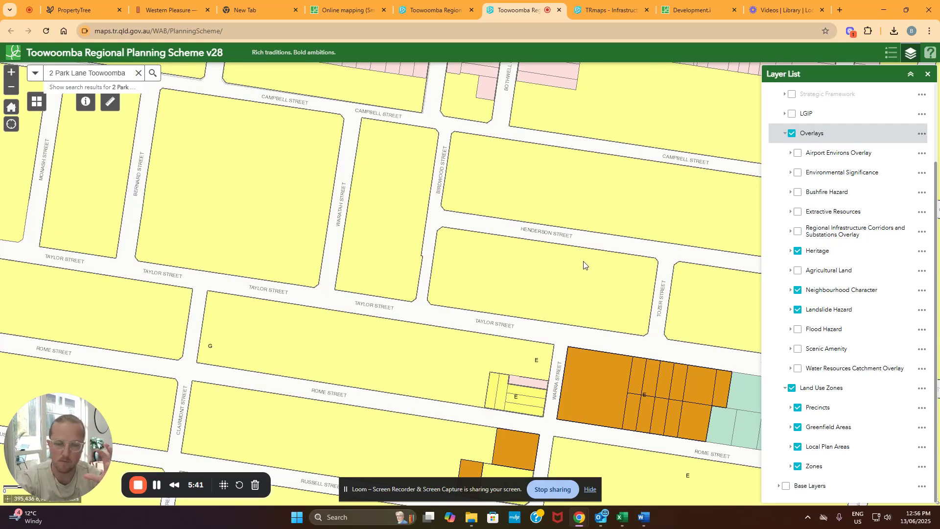
pyautogui.scroll(-1, 362, 314)
pyautogui.moveTo(332, 166); pyautogui.dragTo(356, 303)
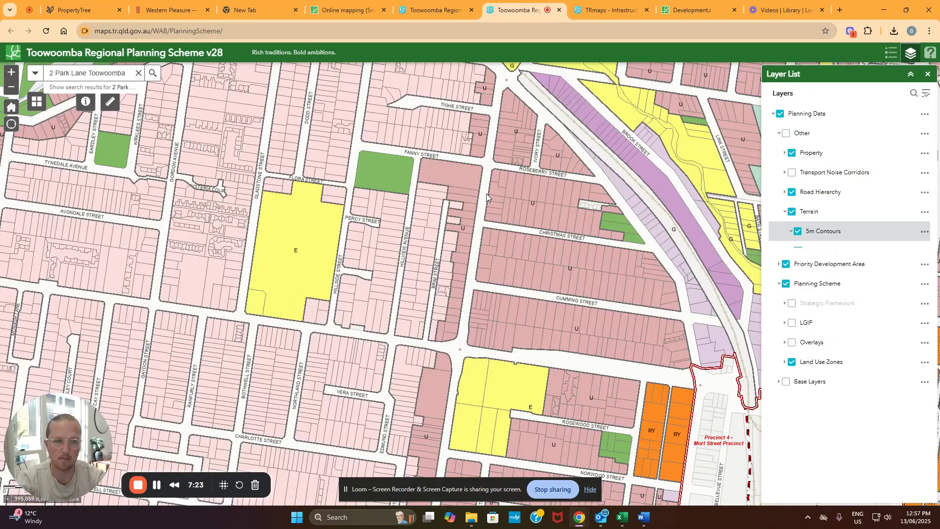
# Step: Switch to the TRMaps Infrastructure map and bring the networks around South Street and Gold Park into view with Contours off
pyautogui.click(604, 10)
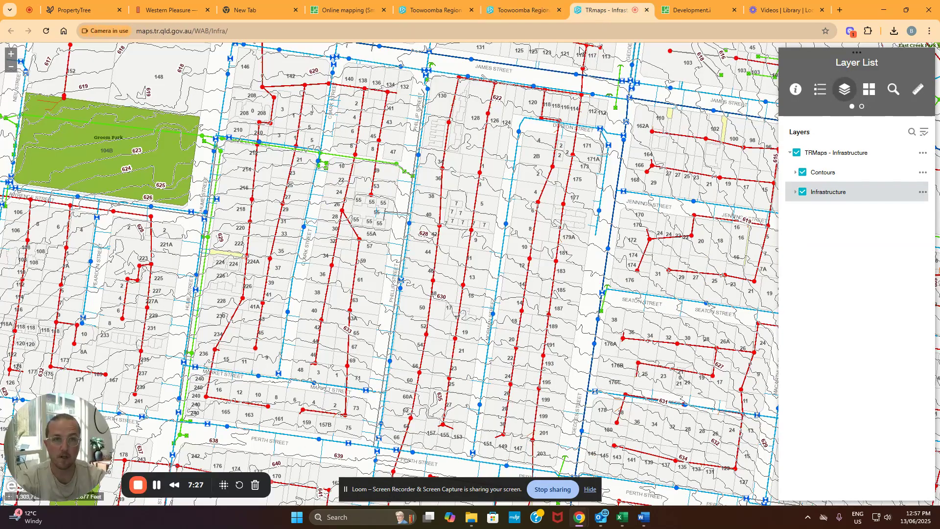
pyautogui.scroll(-3, 579, 279)
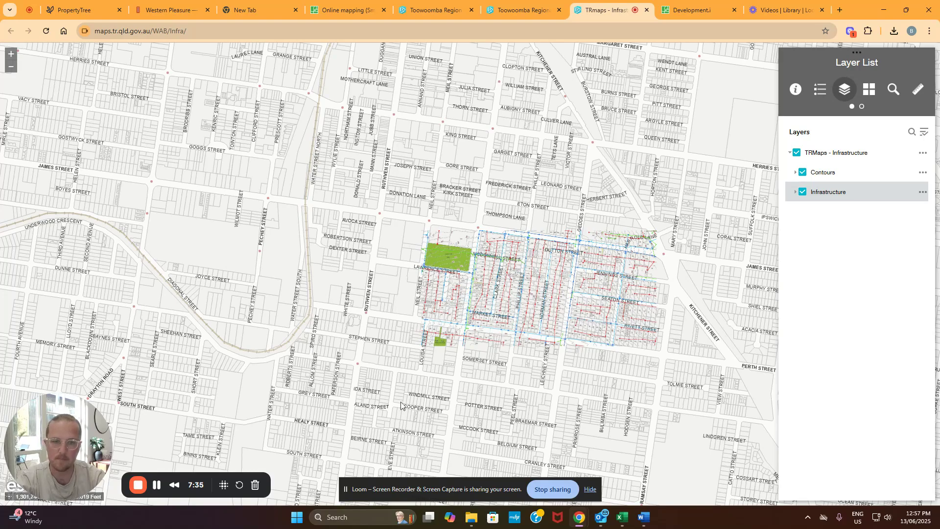
pyautogui.scroll(-3, 479, 199)
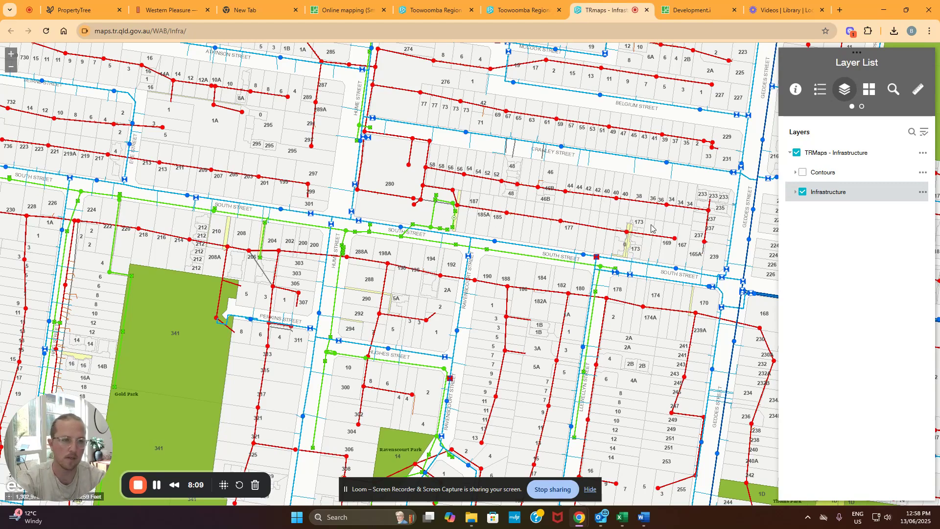
# Step: Expand the Infrastructure layer with its Water sublayers and the legend for valves, hydrants and mains listed
pyautogui.click(795, 193)
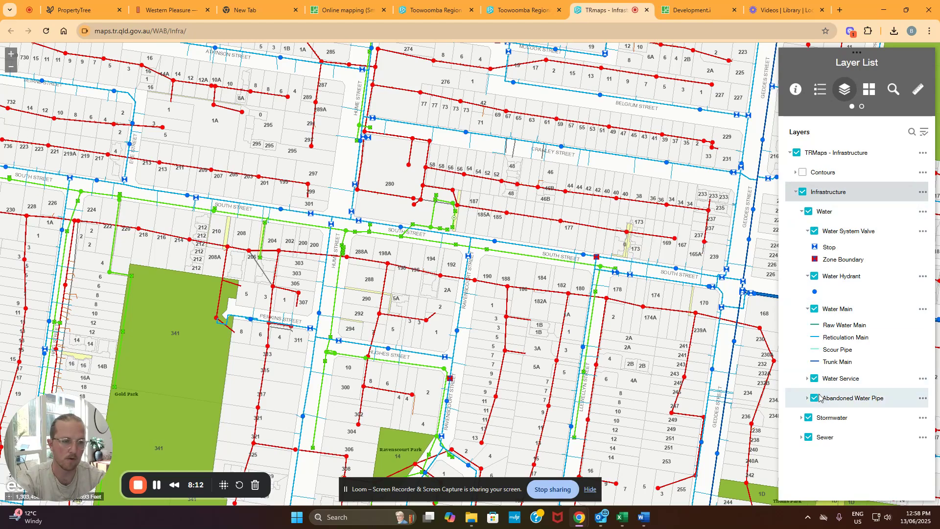
pyautogui.click(802, 213)
pyautogui.click(801, 212)
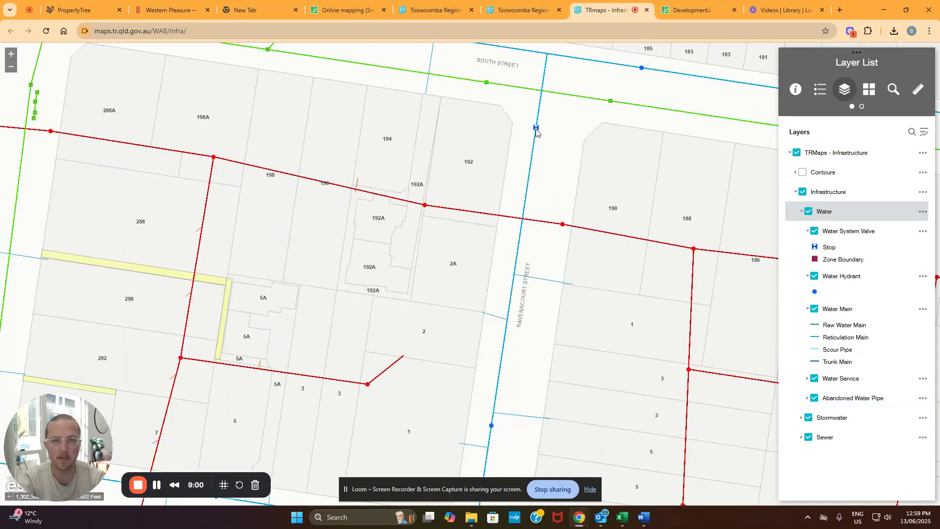
# Step: Inspect the details of a water main, a stormwater pit, a sewer manhole and the corner property near South and Ravenscourt Streets
pyautogui.click(536, 129)
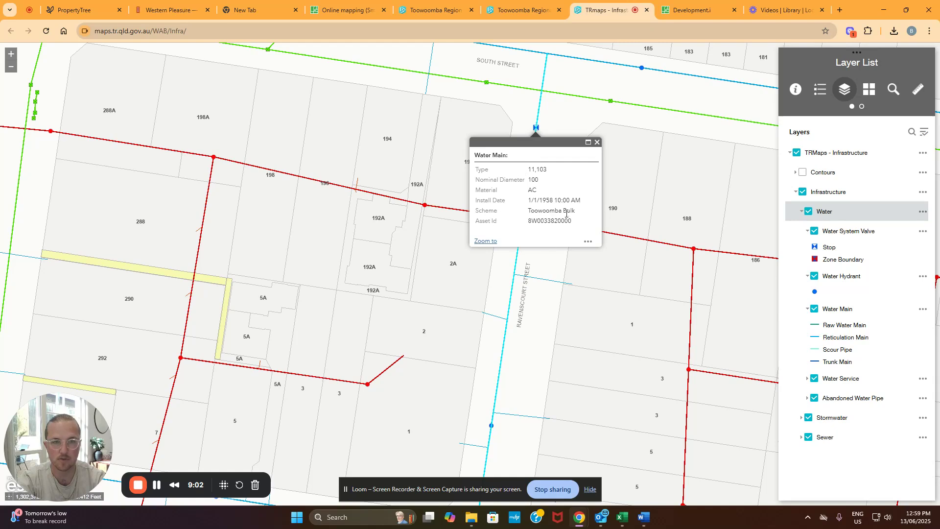
pyautogui.click(611, 104)
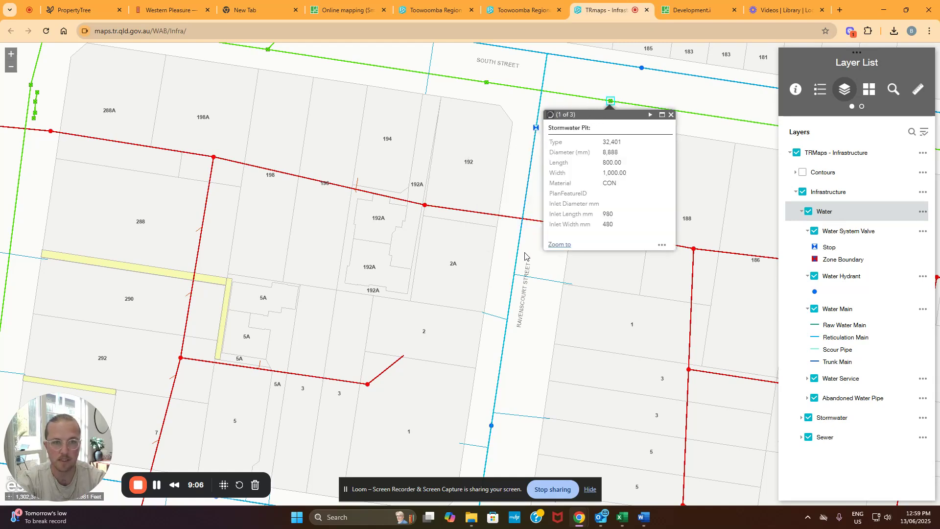
pyautogui.click(424, 206)
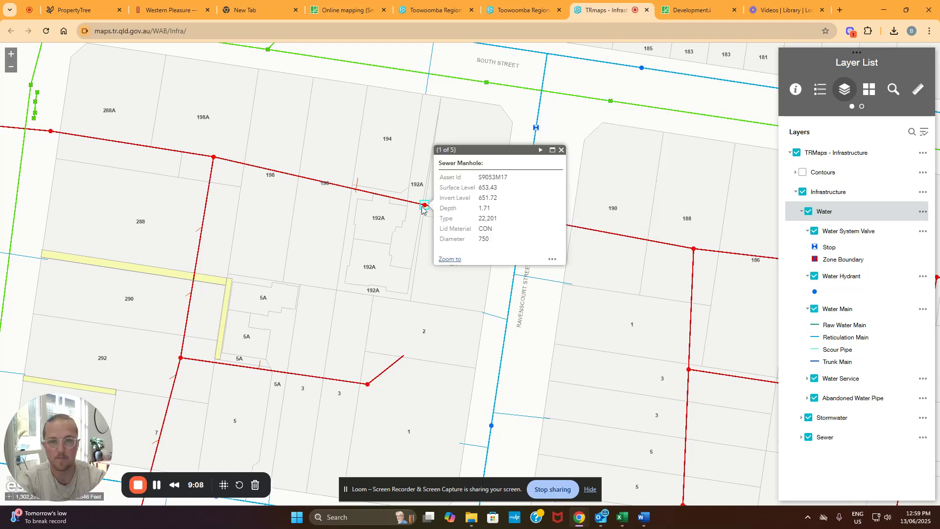
pyautogui.click(640, 198)
pyautogui.moveTo(644, 252); pyautogui.dragTo(652, 200)
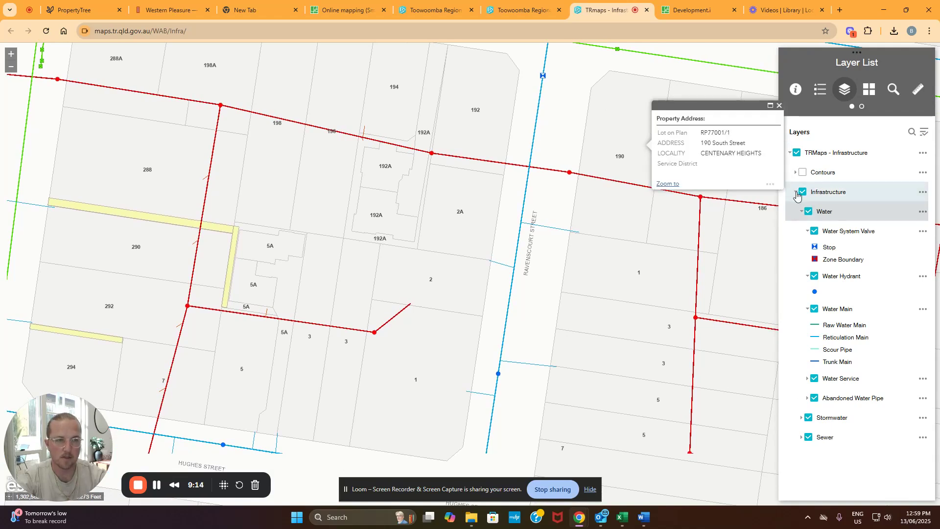
# Step: Collapse the Infrastructure layer and dismiss the property address details, keeping the lots east of Ravenscourt Street in view
pyautogui.click(796, 192)
pyautogui.moveTo(630, 233); pyautogui.dragTo(499, 246)
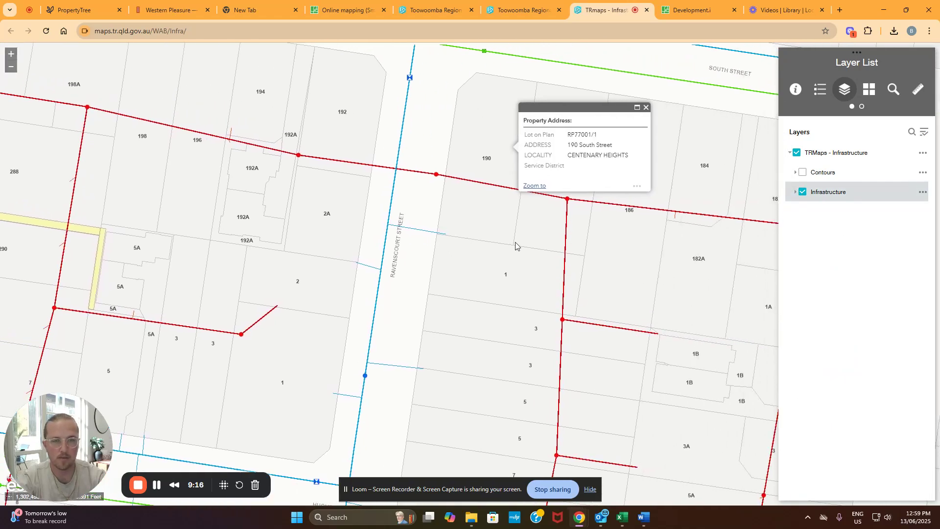
pyautogui.click(646, 108)
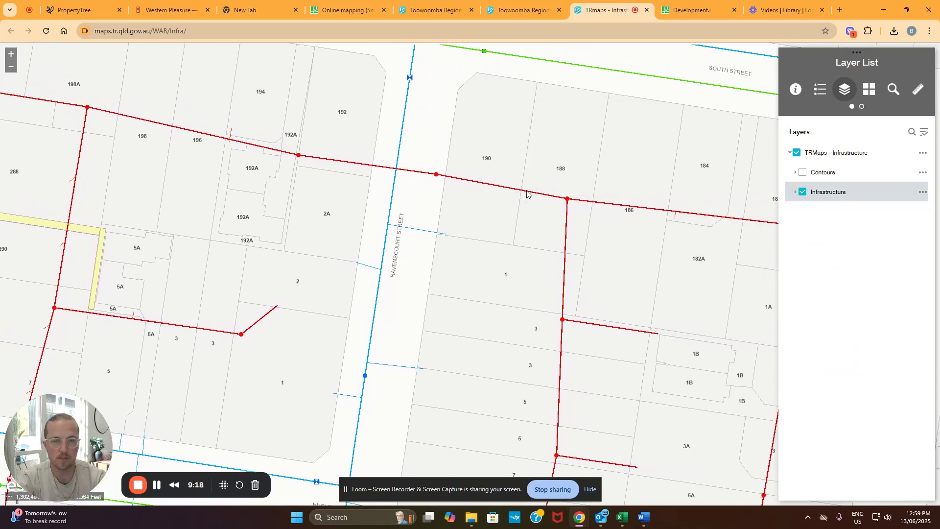
# Step: Turn on the Contours layer and examine the contour lines across the lots around South and Ravenscourt Streets
pyautogui.moveTo(527, 195); pyautogui.dragTo(531, 238)
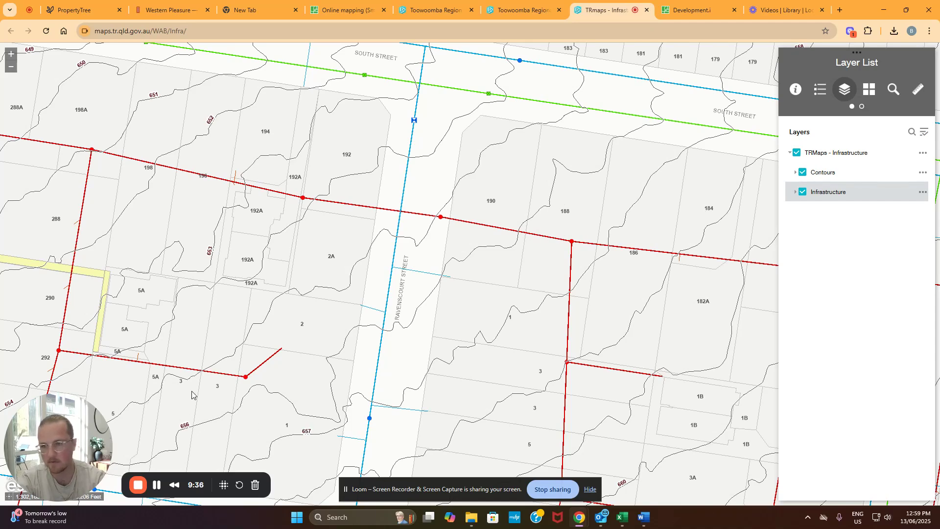
pyautogui.moveTo(194, 396); pyautogui.dragTo(263, 355)
pyautogui.moveTo(422, 241); pyautogui.dragTo(307, 325)
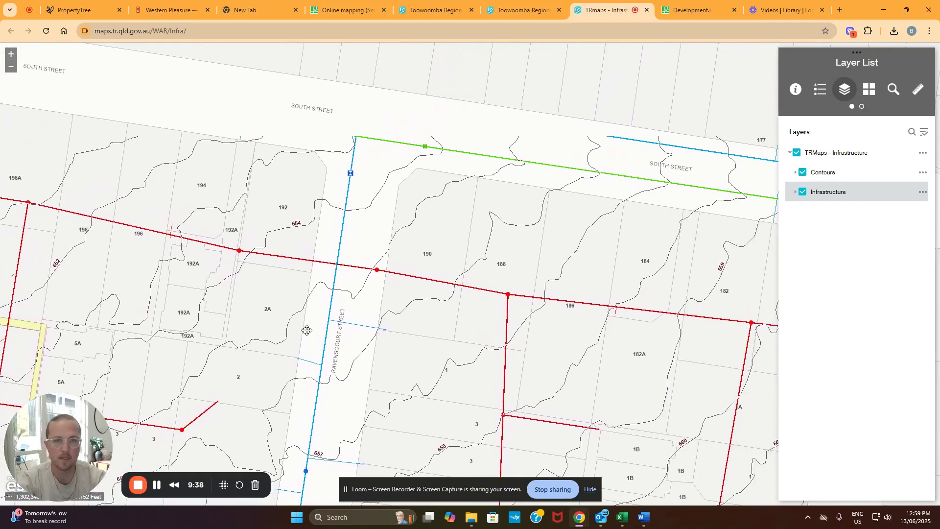